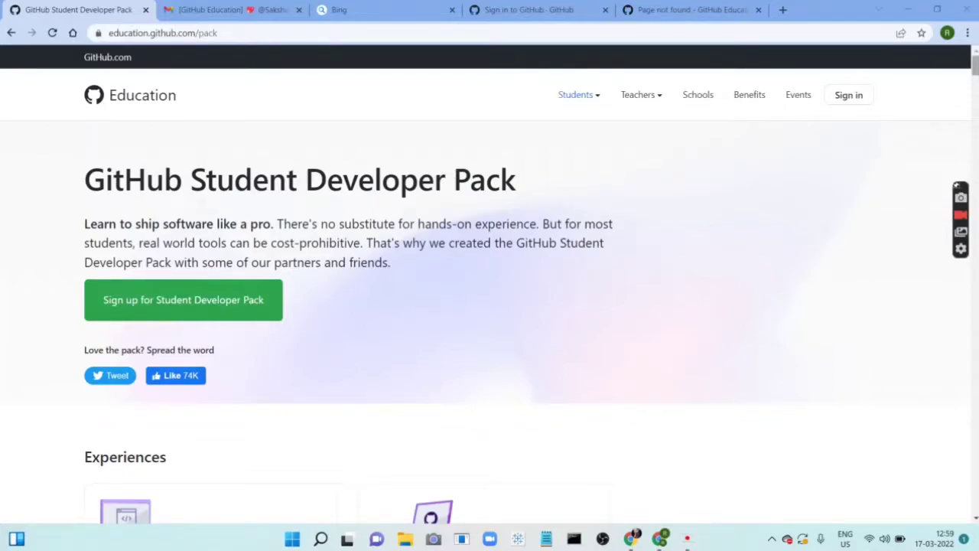
- Browse the GitHub Education page and start the Student Developer Pack sign-up
scroll(490, 283, "down", 5)
scroll(490, 282, "down", 7)
scroll(490, 283, "up", 2)
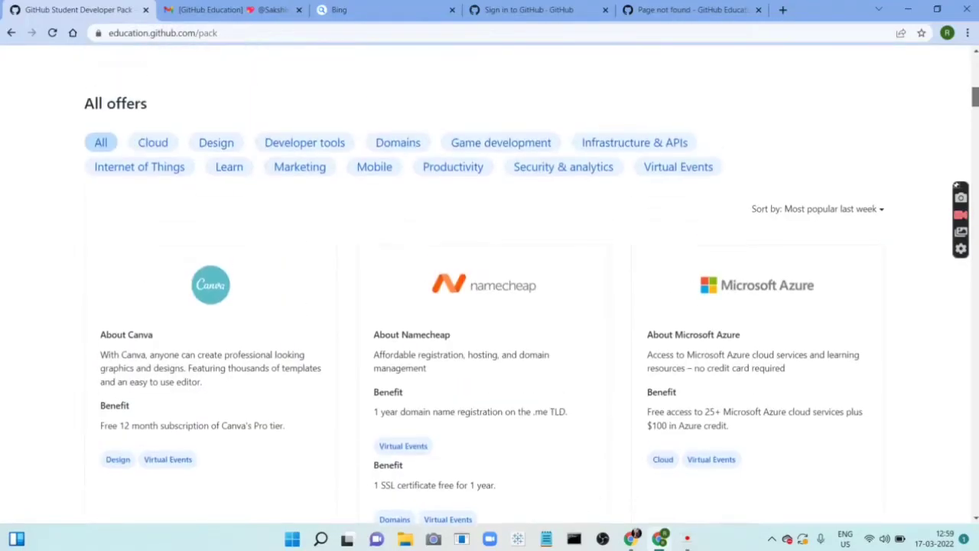
scroll(489, 283, "up", 2)
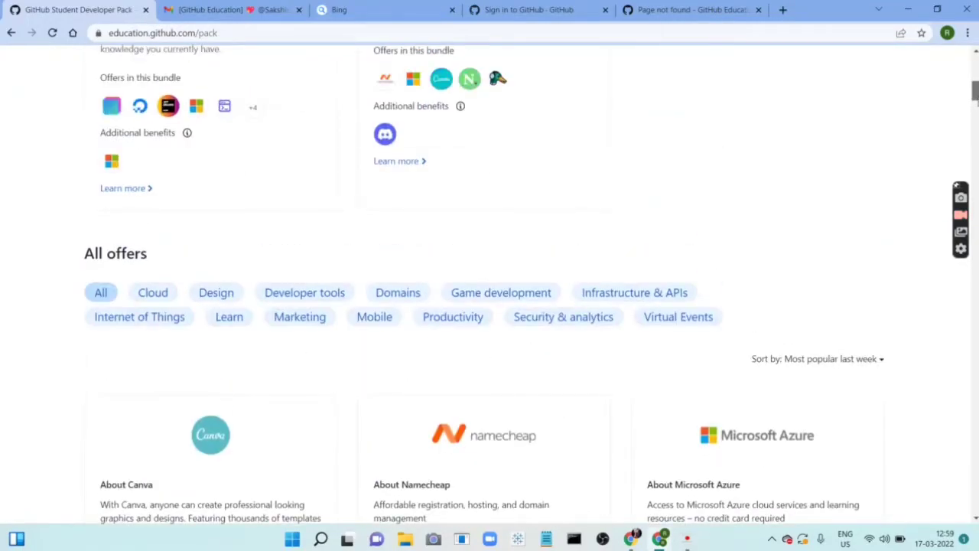
scroll(489, 283, "down", 3)
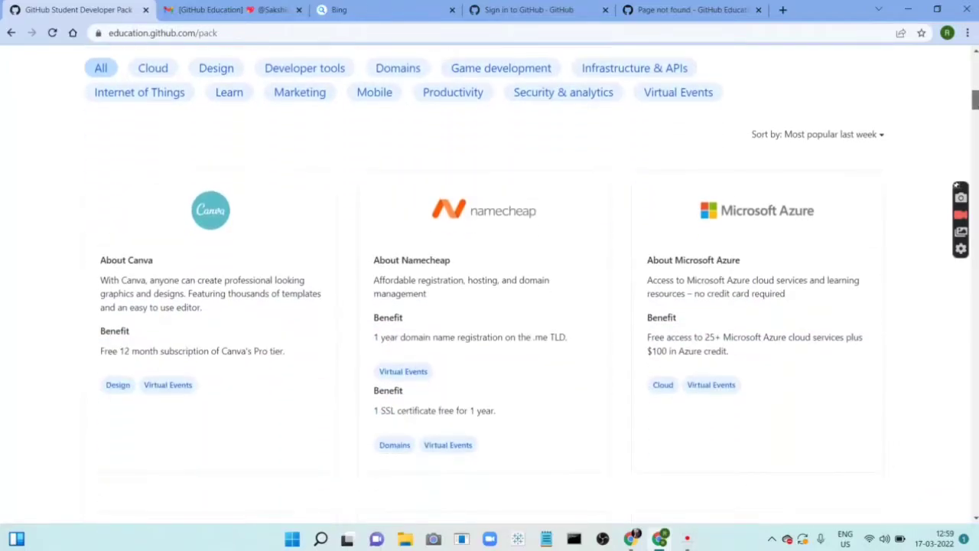
scroll(489, 283, "up", 1)
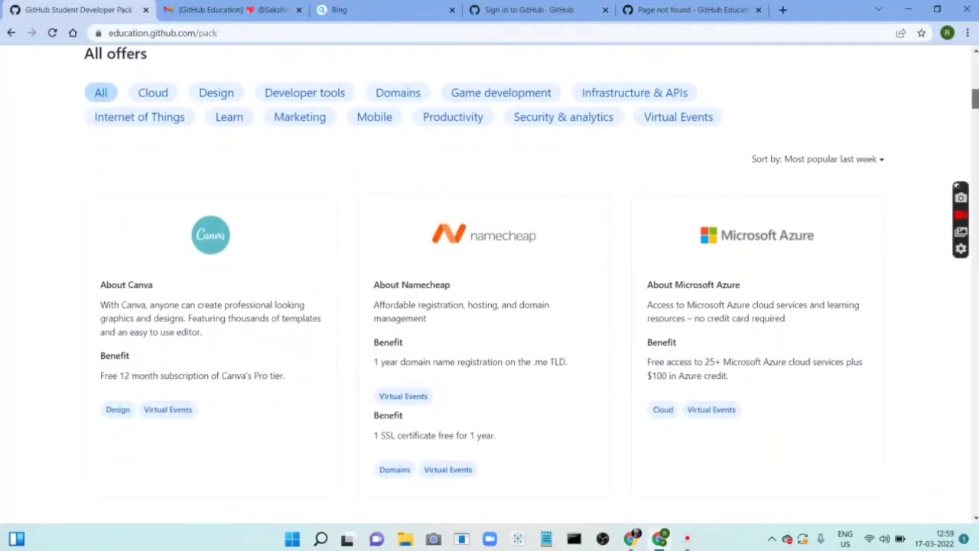
scroll(490, 283, "down", 1)
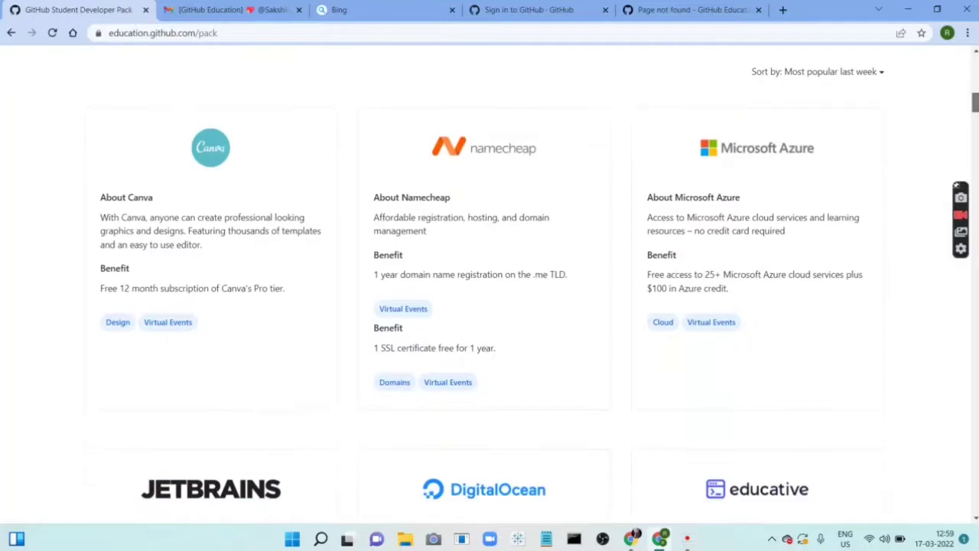
scroll(489, 283, "down", 3)
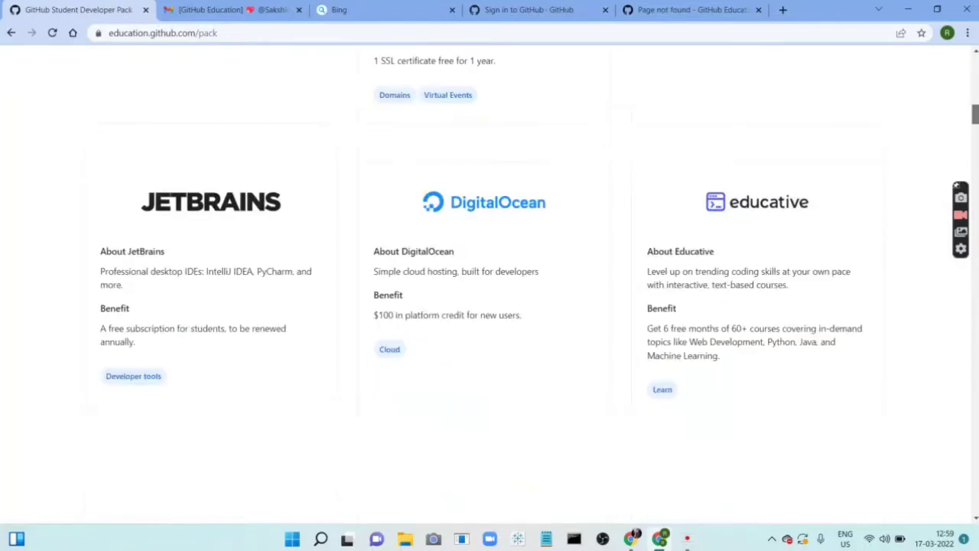
scroll(489, 283, "down", 5)
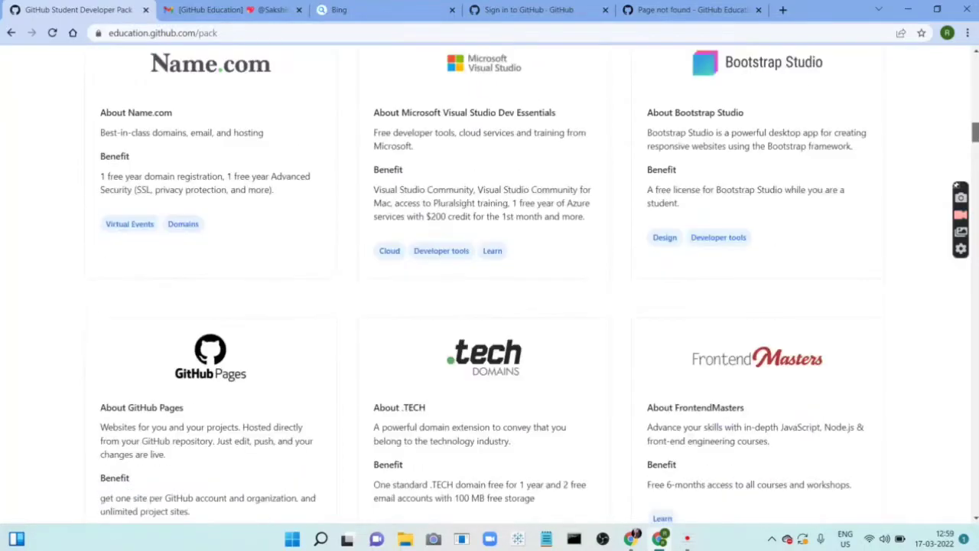
scroll(489, 283, "down", 3)
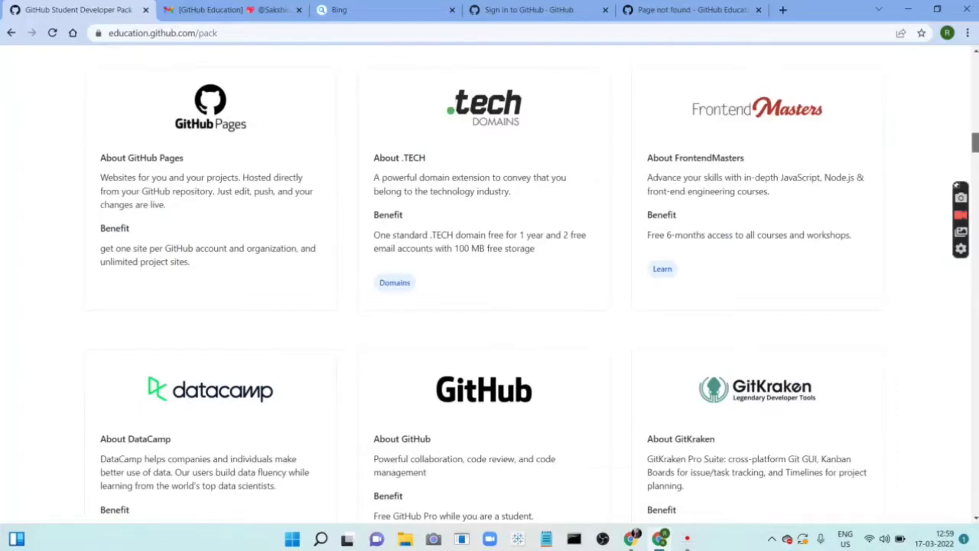
scroll(478, 200, "down", 2)
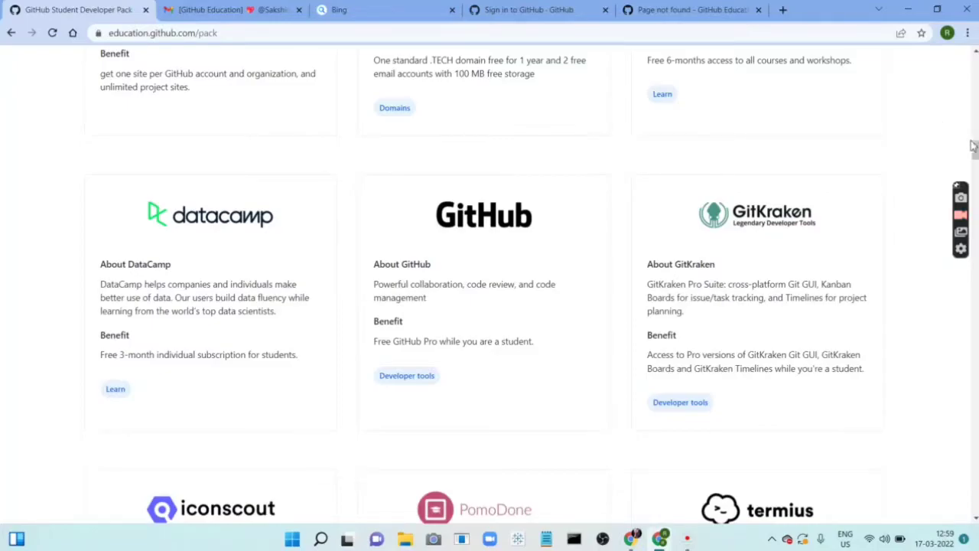
left_click_drag(975, 147, 974, 55)
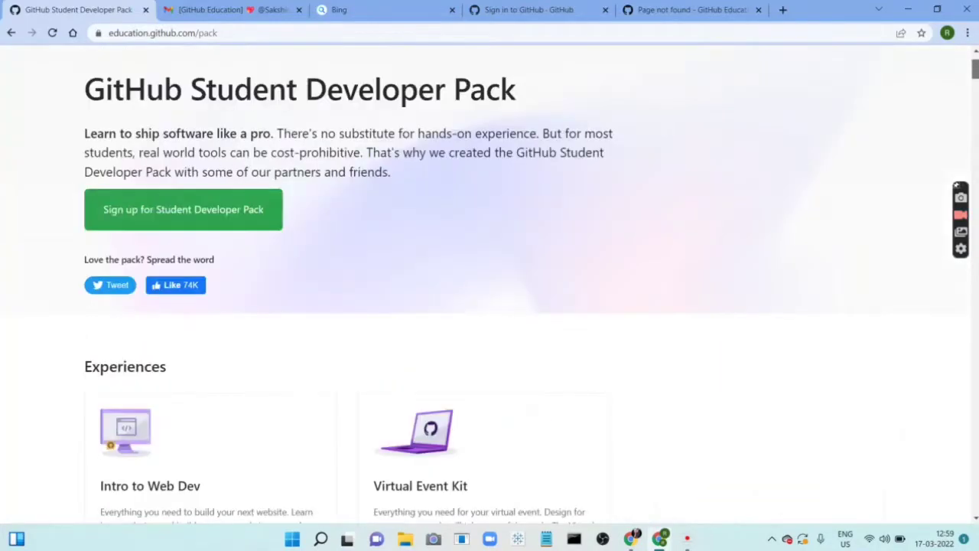
left_click(243, 211)
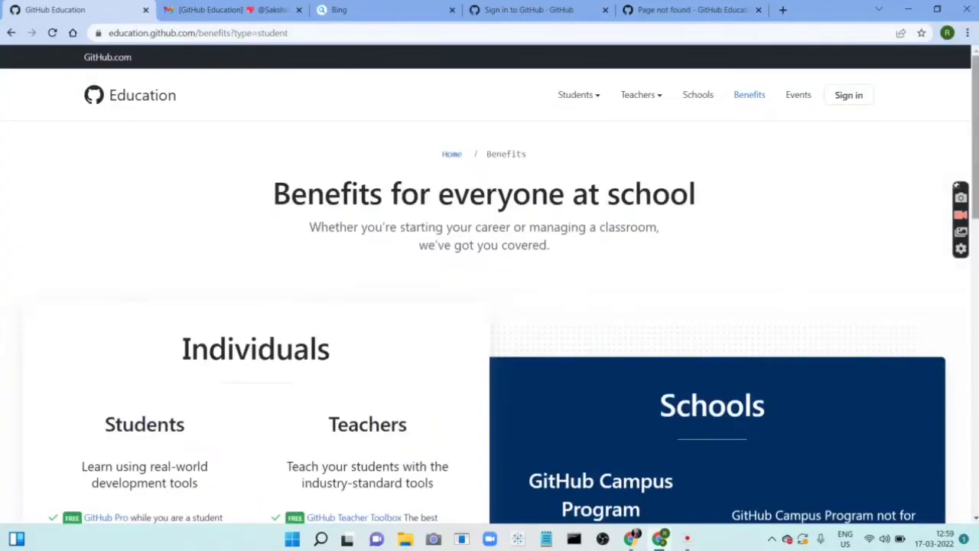
- Choose Get student benefits and sign in with the GitHub account credentials
scroll(977, 165, "down", 3)
scroll(976, 165, "down", 2)
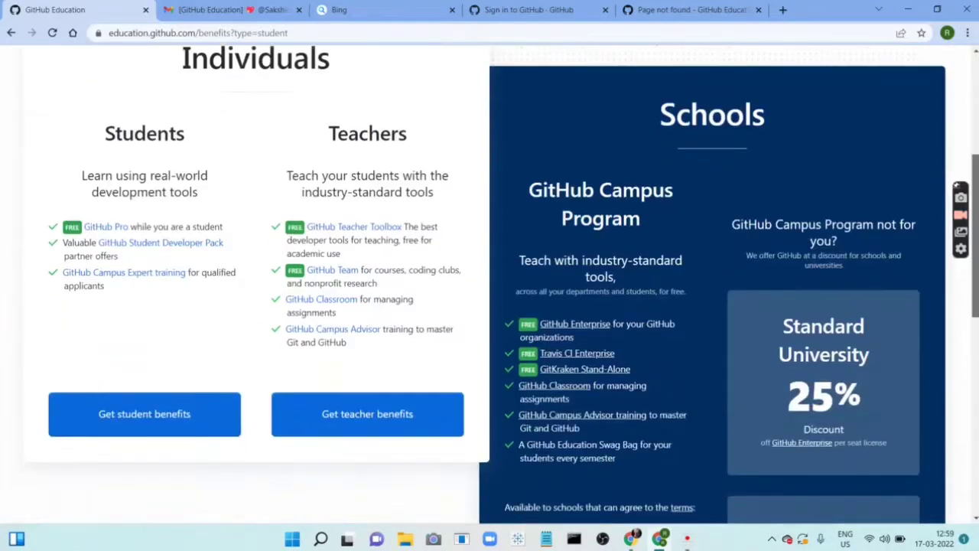
left_click(152, 381)
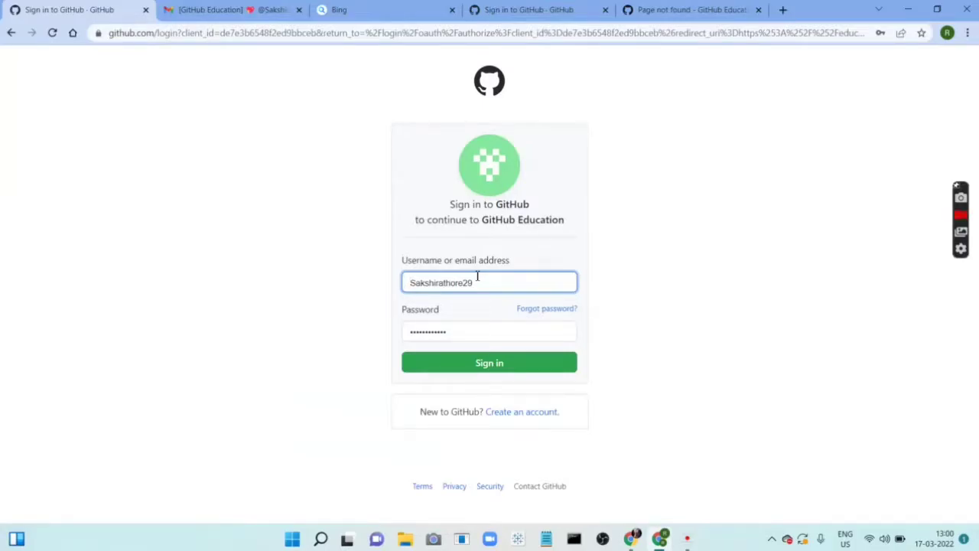
left_click(473, 369)
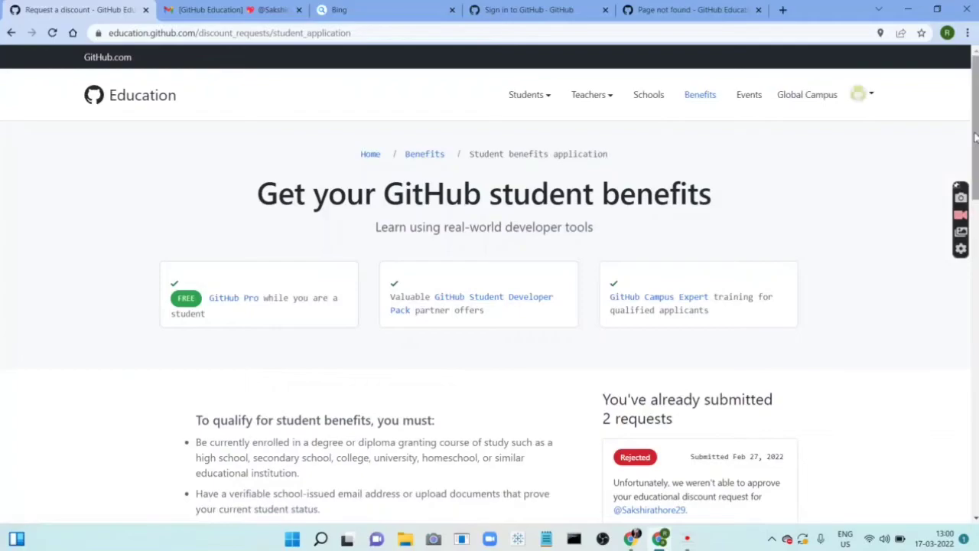
scroll(471, 369, "down", 3)
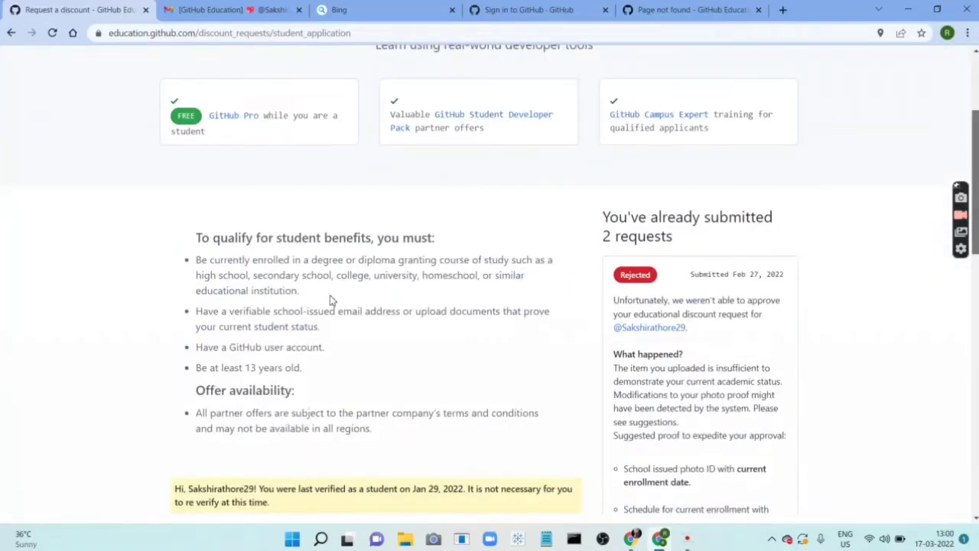
scroll(329, 299, "down", 1)
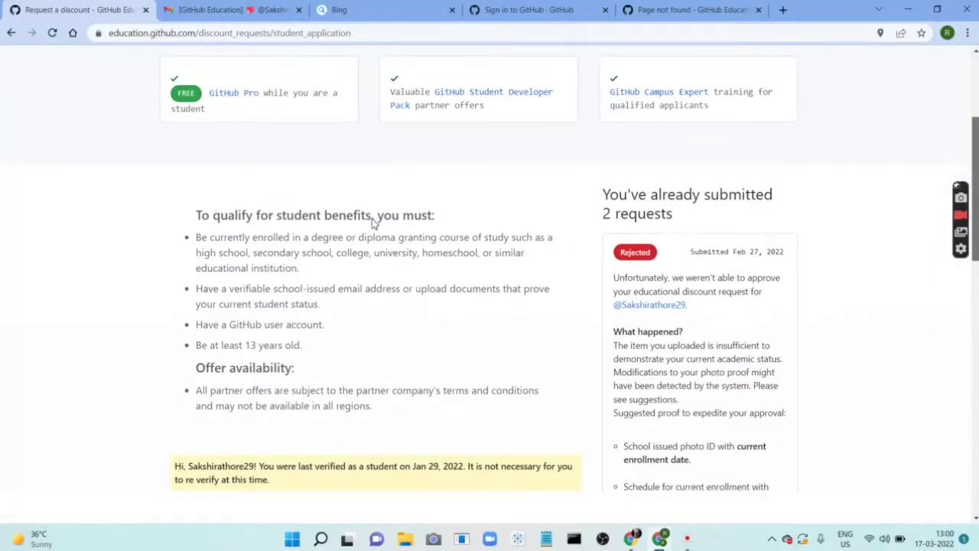
scroll(298, 256, "down", 1)
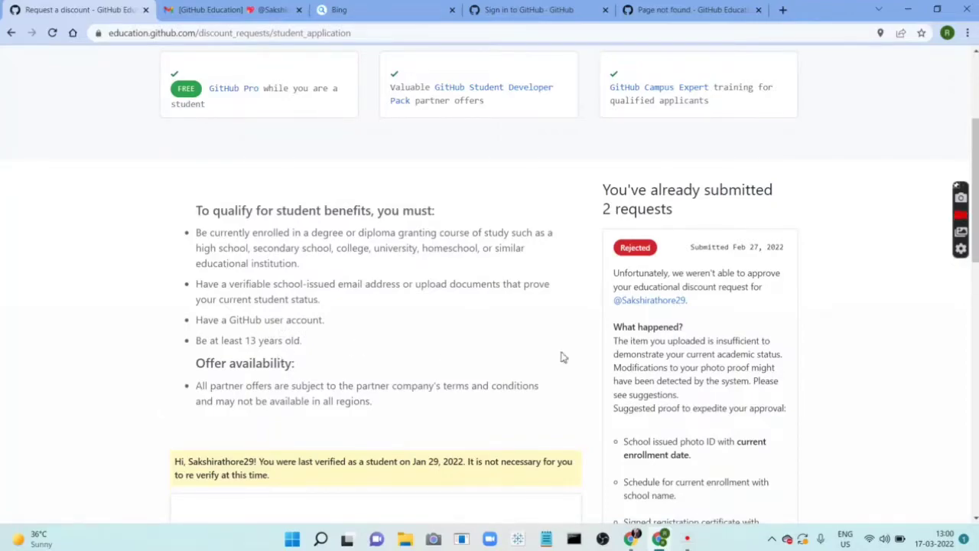
left_click_drag(975, 131, 975, 231)
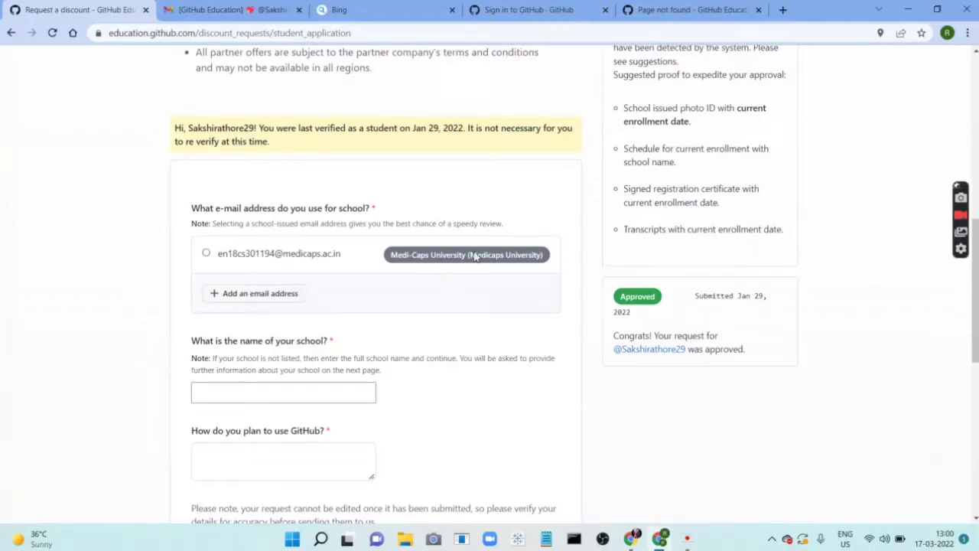
left_click_drag(976, 304, 976, 337)
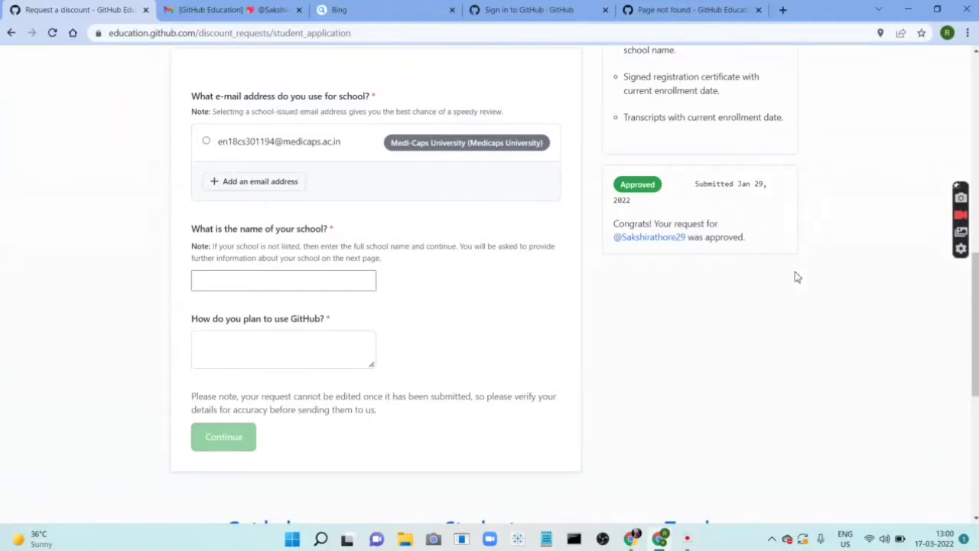
left_click_drag(976, 303, 976, 336)
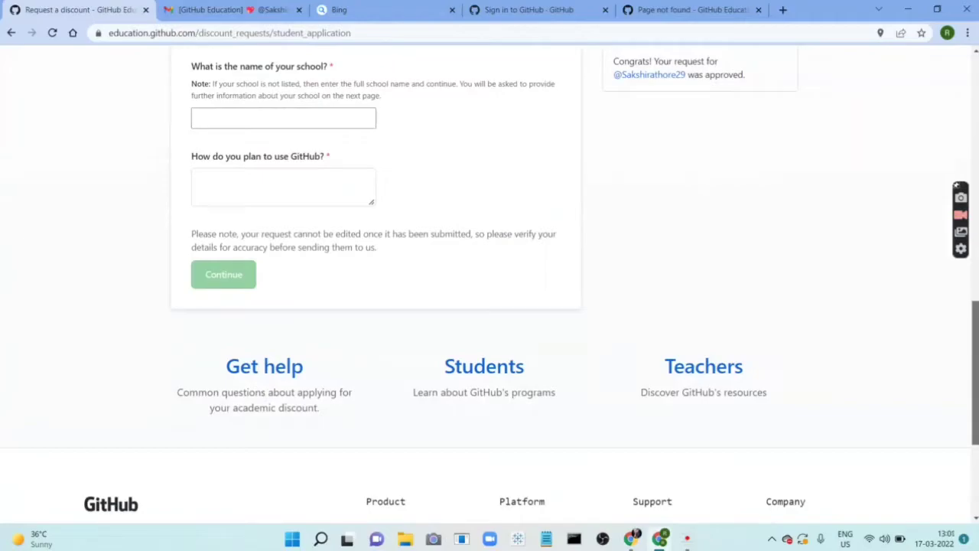
scroll(490, 285, "up", 1)
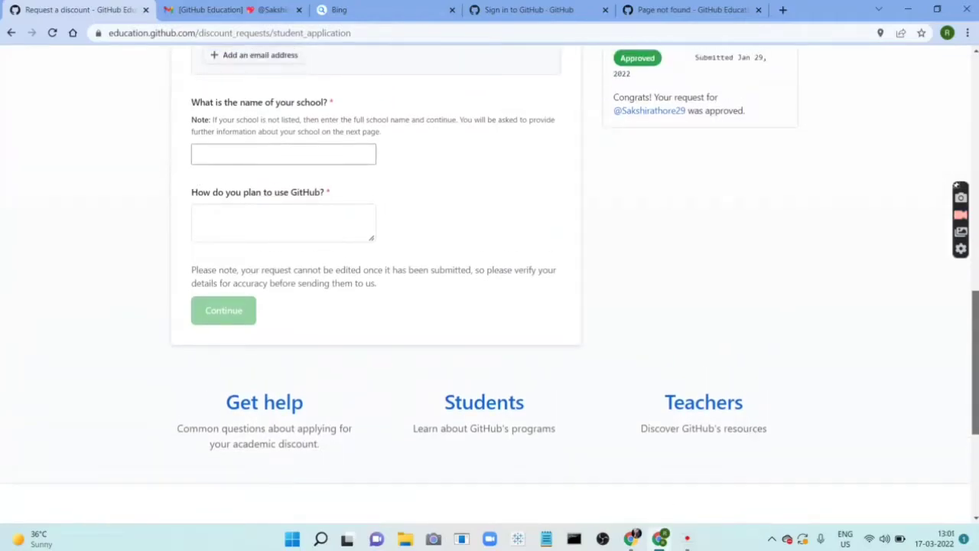
scroll(489, 285, "down", 1)
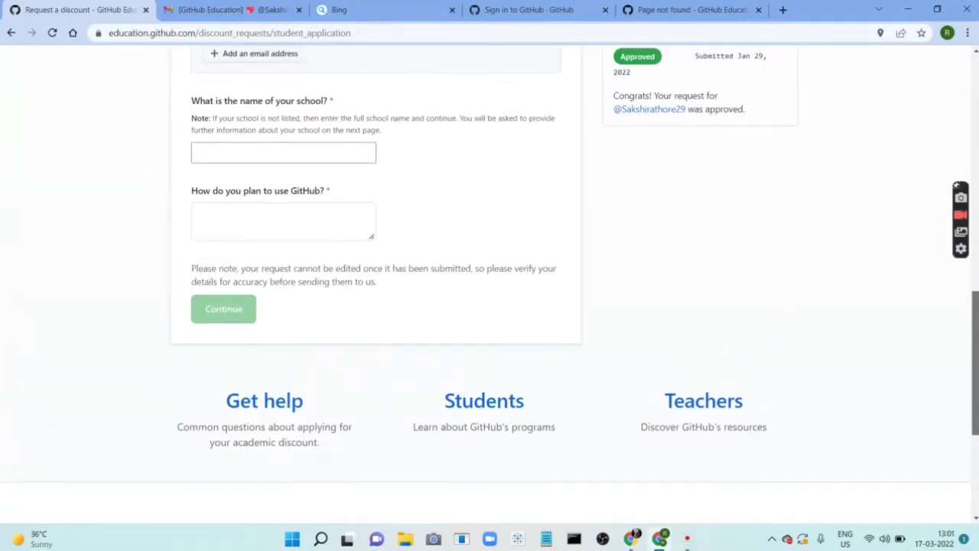
scroll(489, 285, "up", 1)
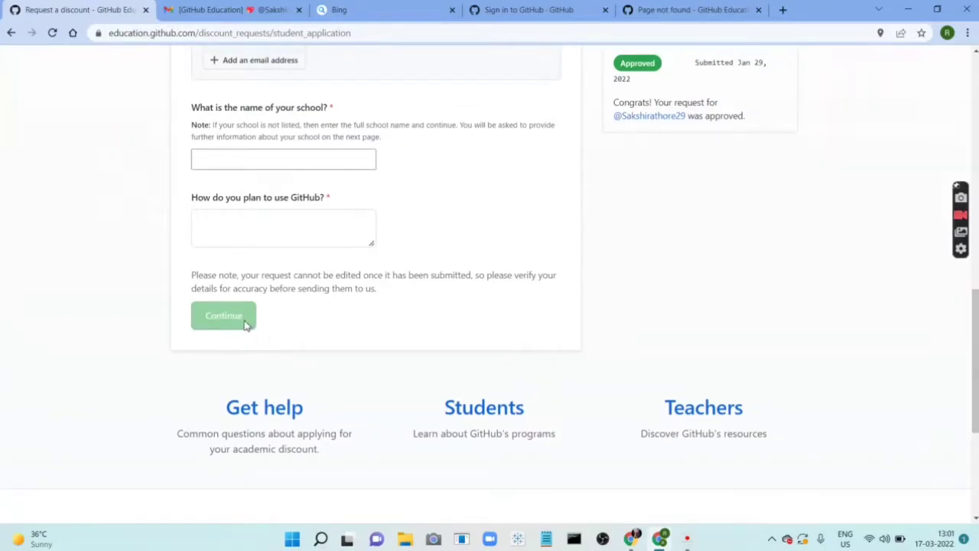
left_click_drag(977, 380, 977, 331)
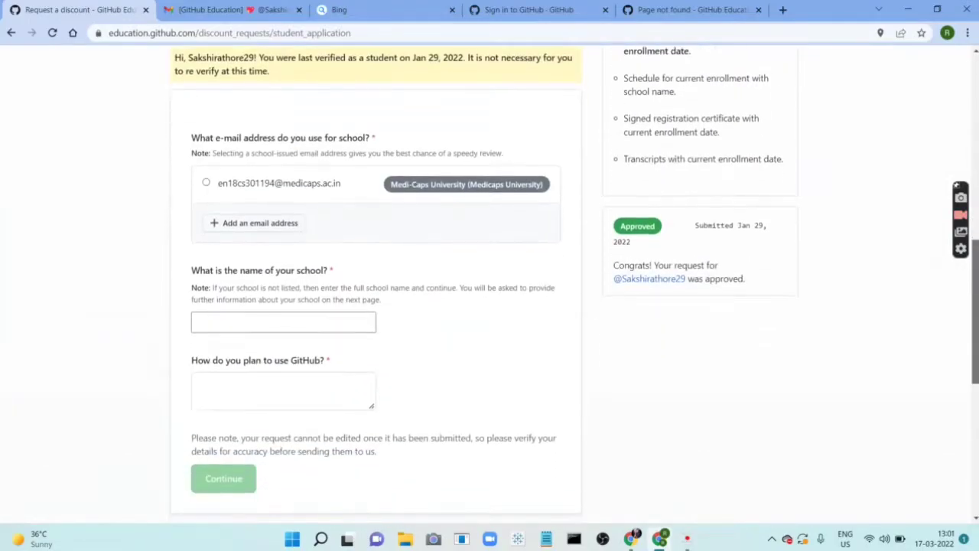
- Pick Medi-Caps University as the school and answer 'I'd love to use the tools it provides to enhance my learning domain'
left_click(312, 320)
type("Medi-caps")
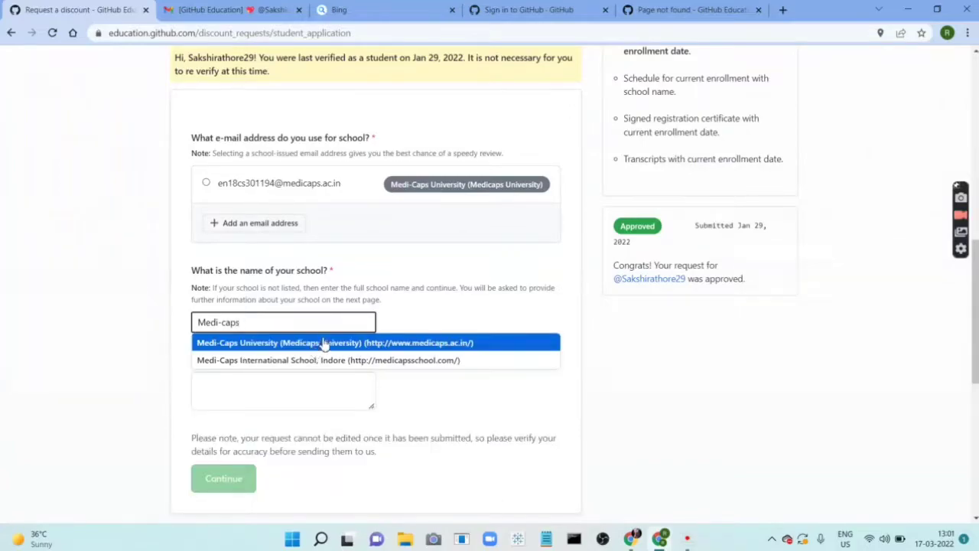
left_click(324, 343)
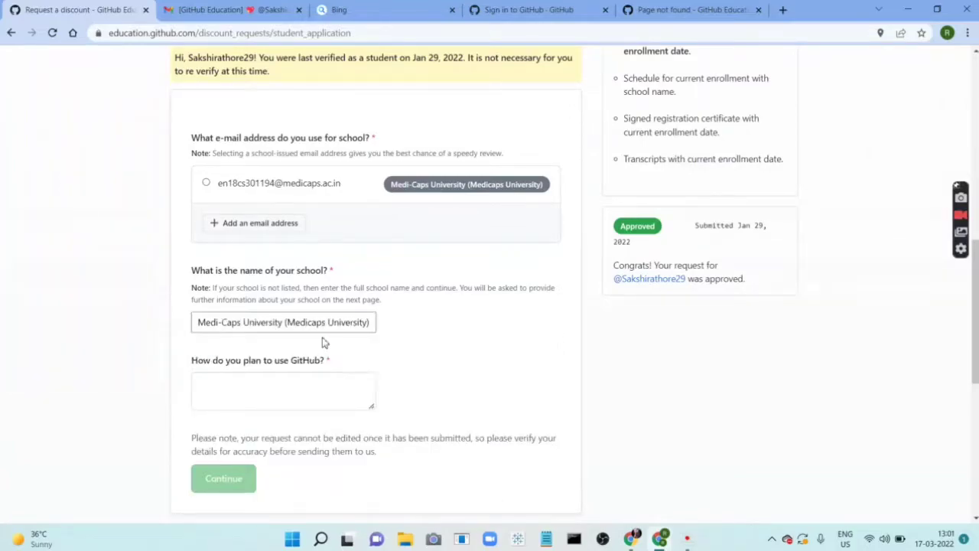
left_click(299, 390)
type("I'd ")
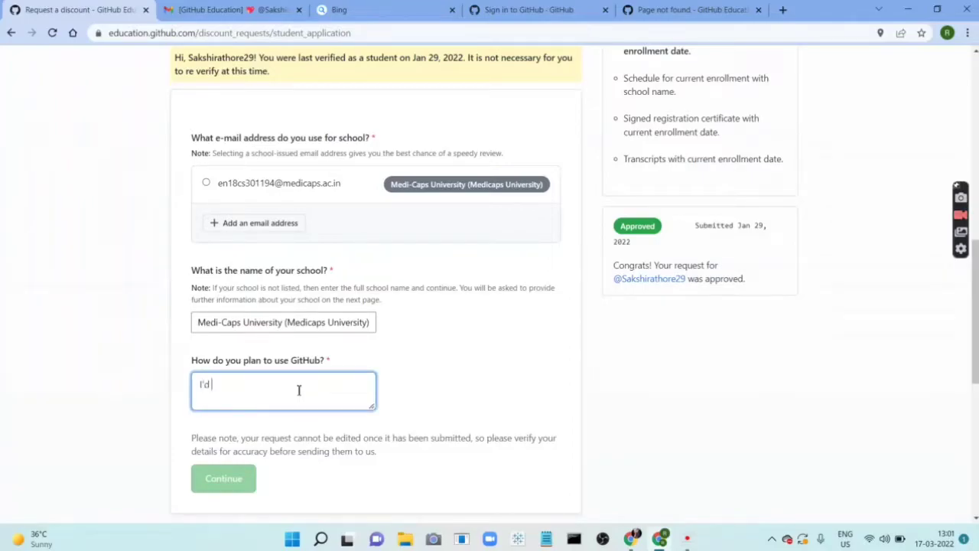
type("love to use the tools i")
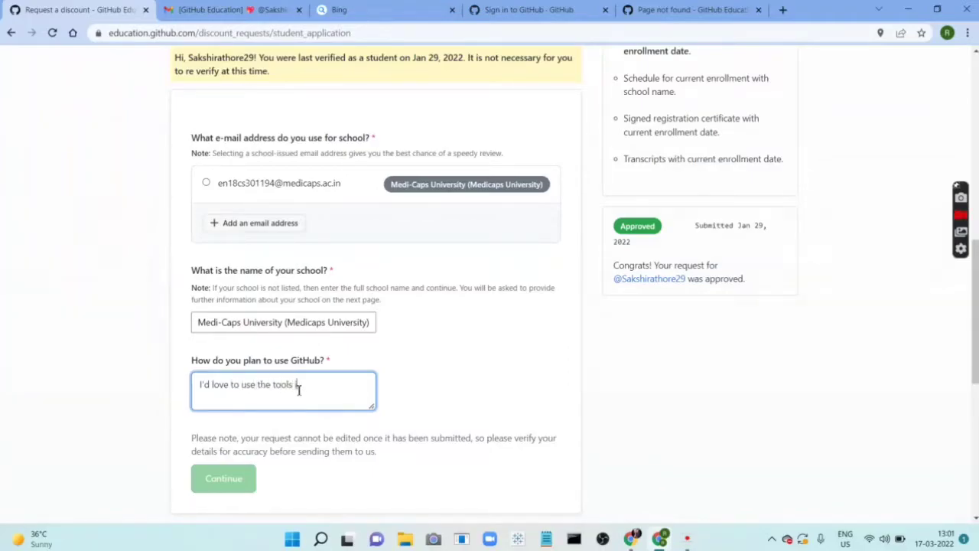
type("t provides to enhance ")
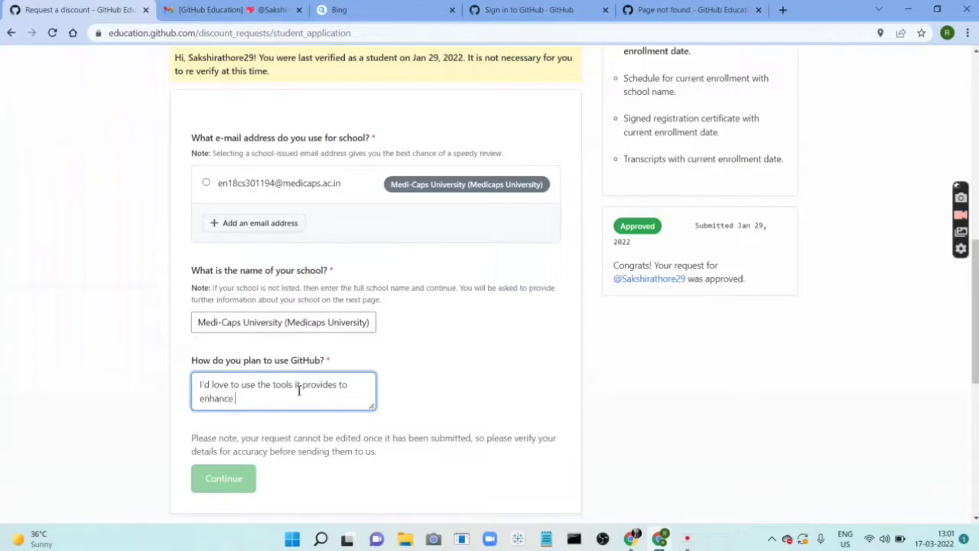
type("my learning domain")
- Select the school-issued email, read the proof notices, then choose Add an email address
left_click(207, 183)
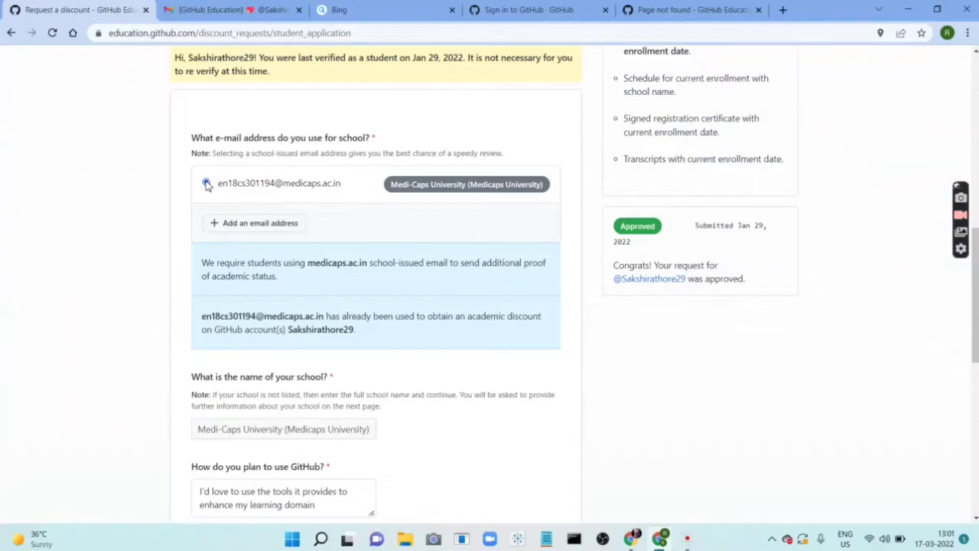
mouse_move(976, 304)
left_mouse_down()
mouse_move(976, 351)
mouse_move(976, 323)
left_mouse_up()
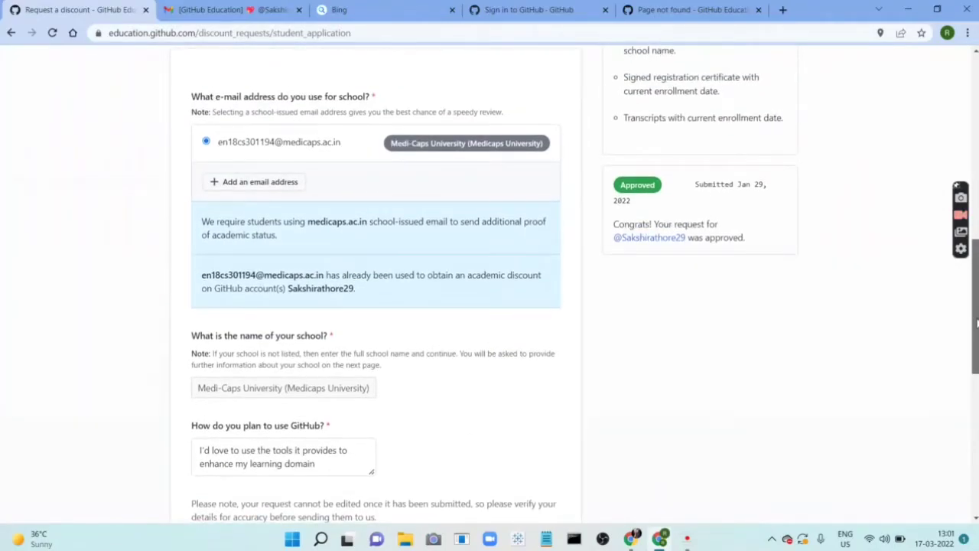
left_click_drag(975, 323, 976, 320)
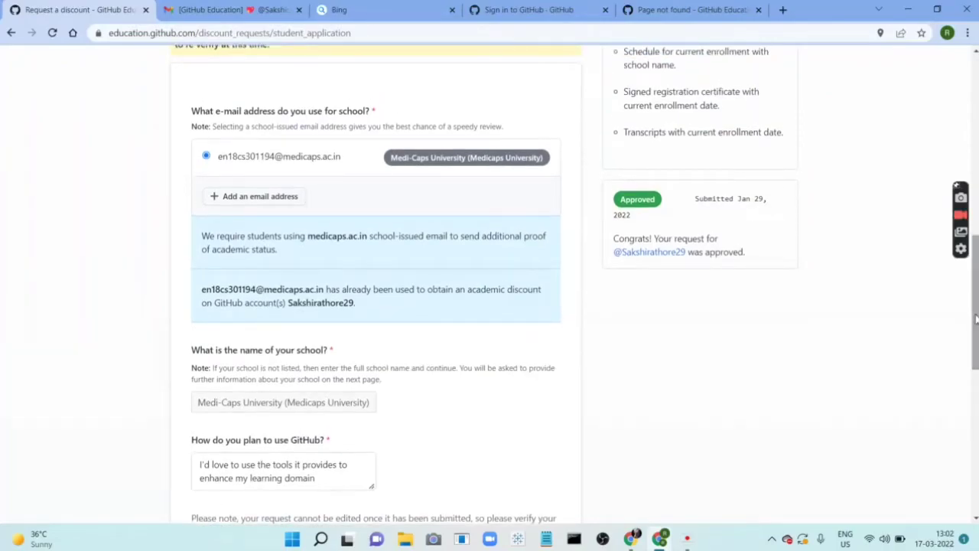
left_click(238, 198)
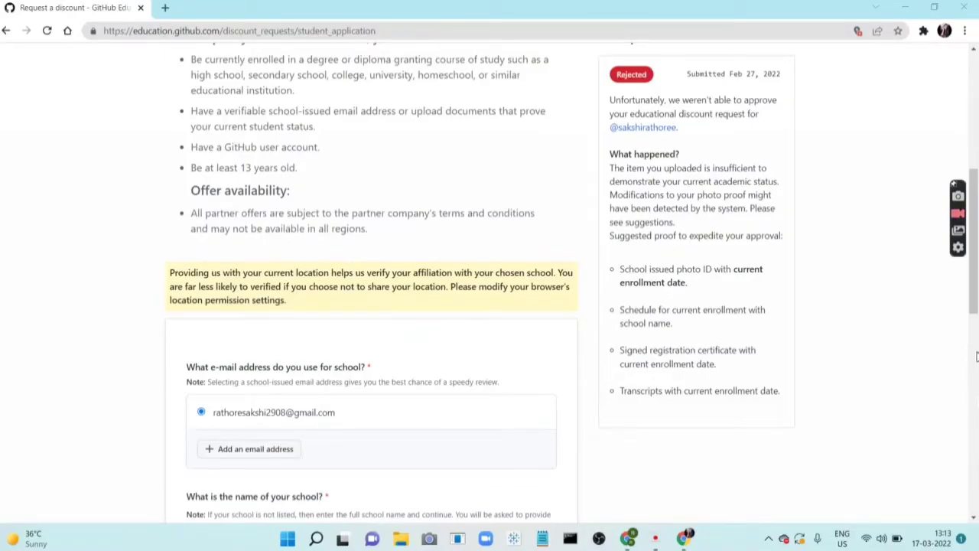
- Review the Medi-Caps University school name and usage answer, then continue to the proof upload page
left_click_drag(976, 290, 976, 311)
scroll(976, 308, "up", 2)
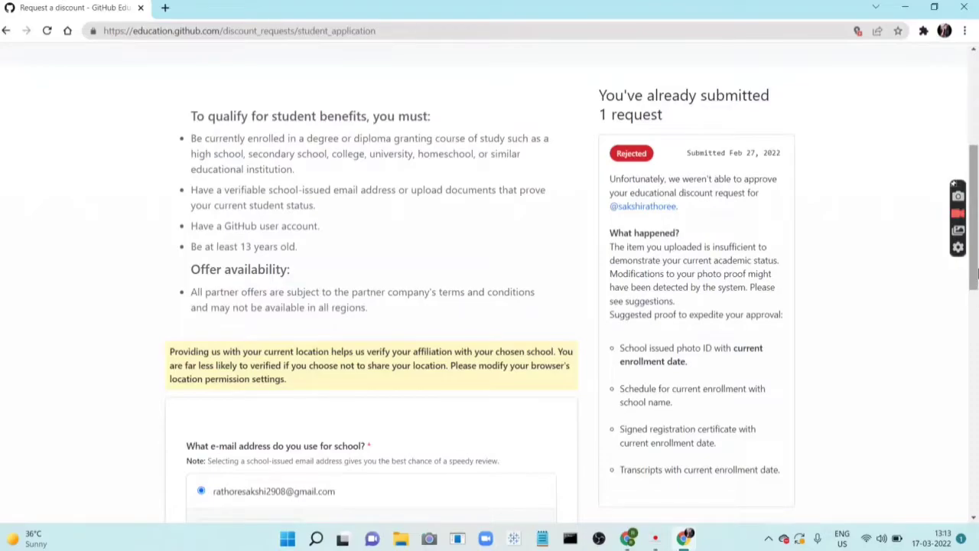
left_click_drag(976, 273, 975, 390)
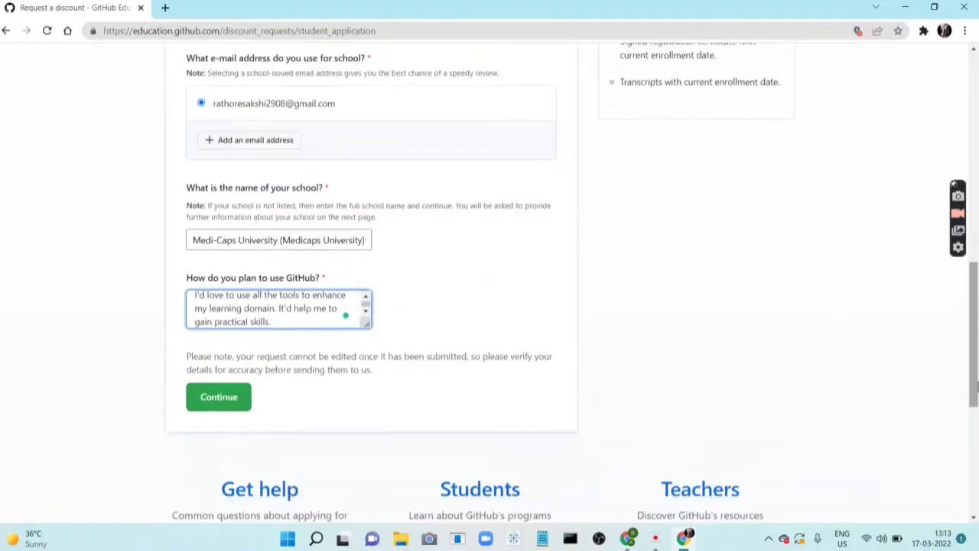
left_click(621, 67)
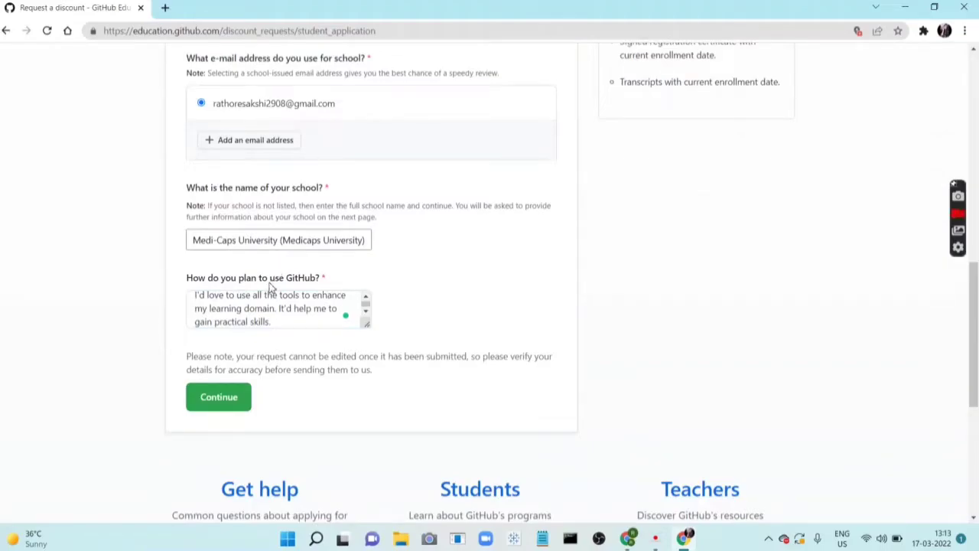
left_click(221, 399)
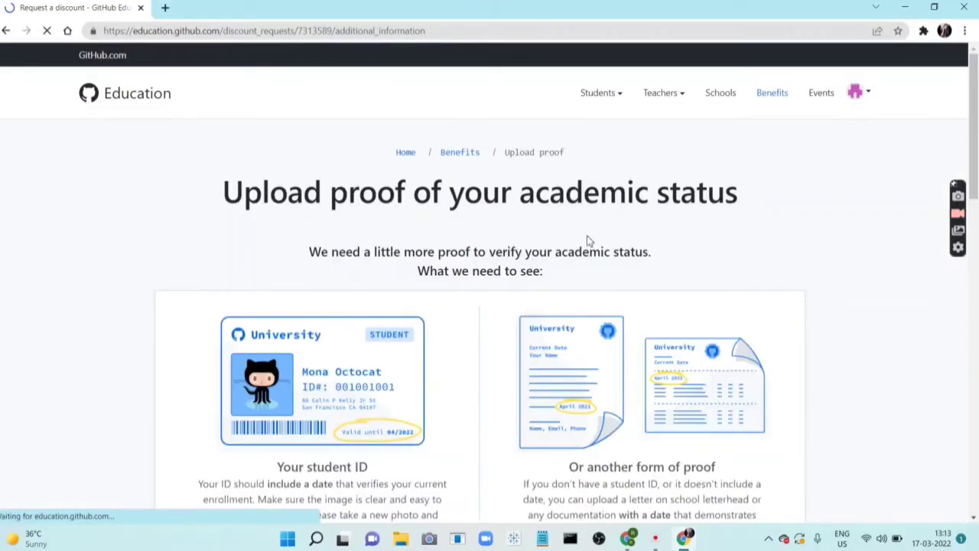
- Open and dismiss the Proof Type list, then try Process my application without a proof type
left_click_drag(965, 110, 968, 288)
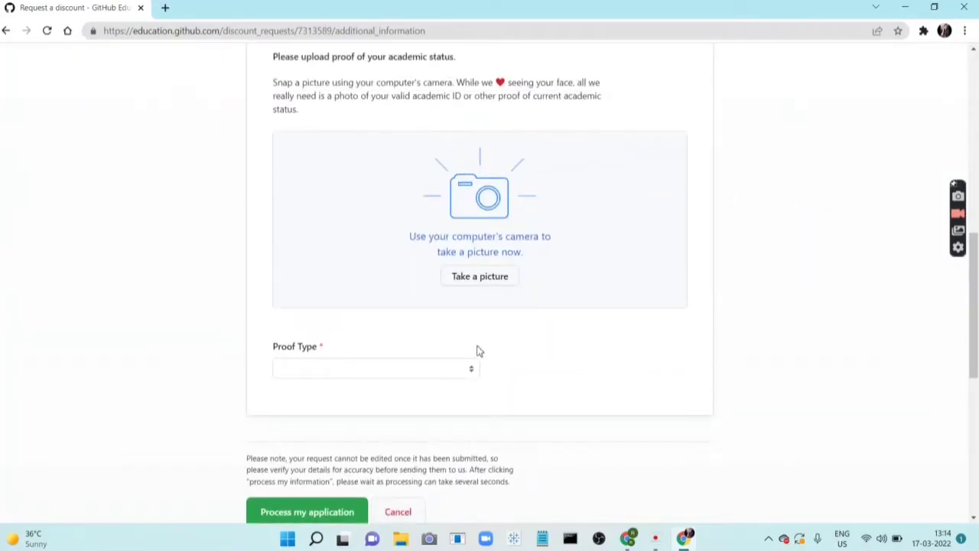
left_click(472, 370)
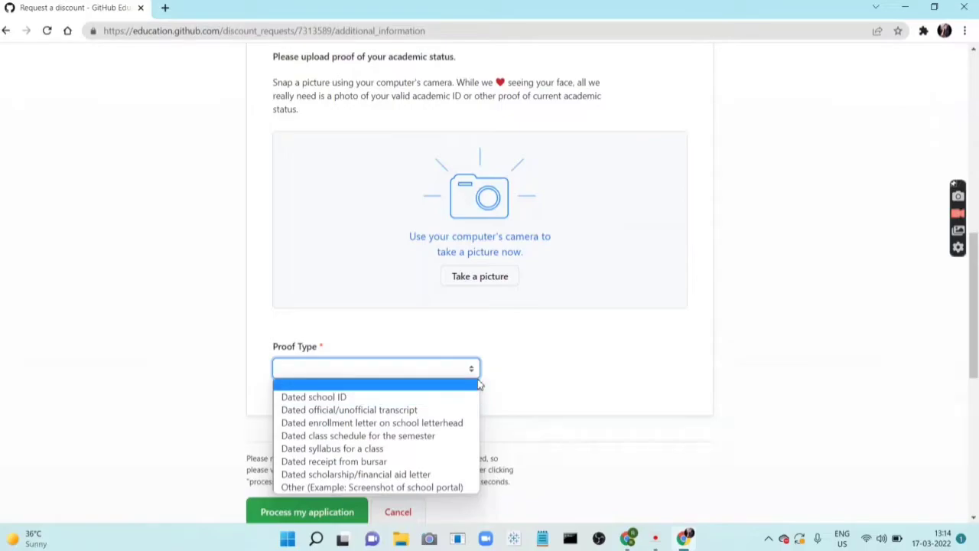
left_click(927, 308)
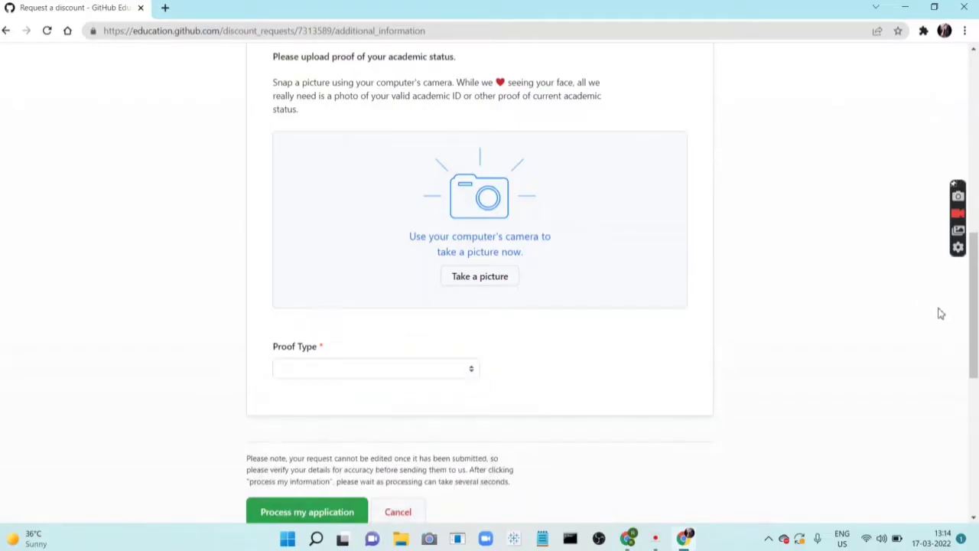
scroll(969, 324, "down", 2)
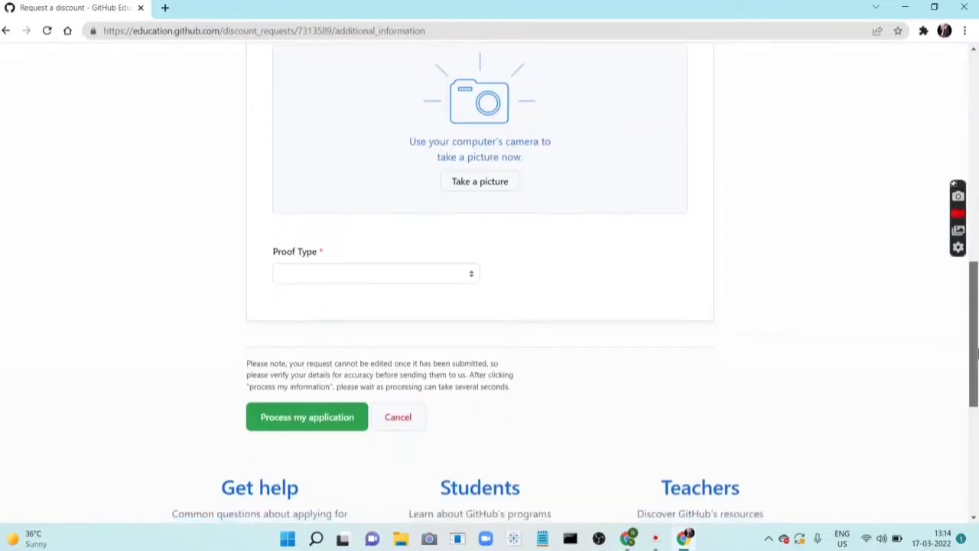
left_click(307, 413)
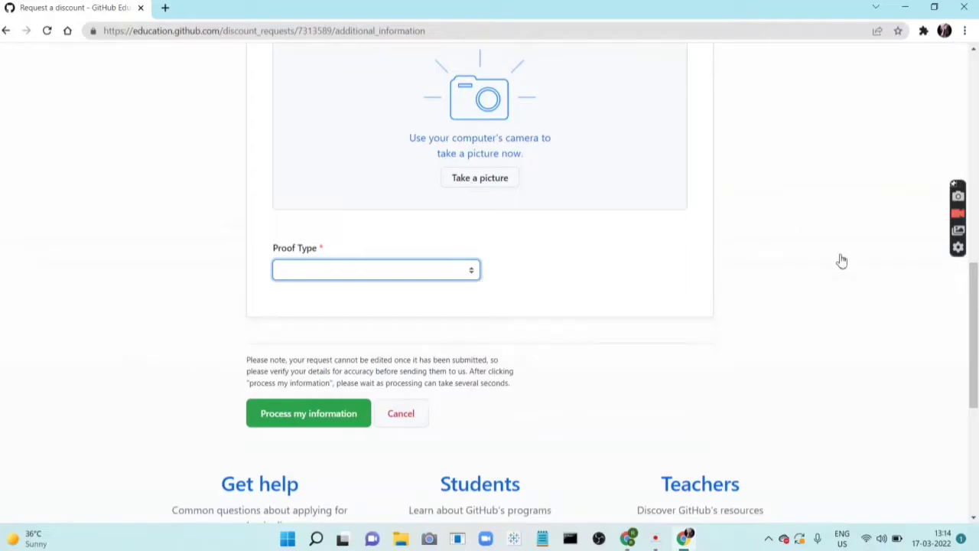
scroll(977, 365, "down", 2)
scroll(976, 344, "up", 2)
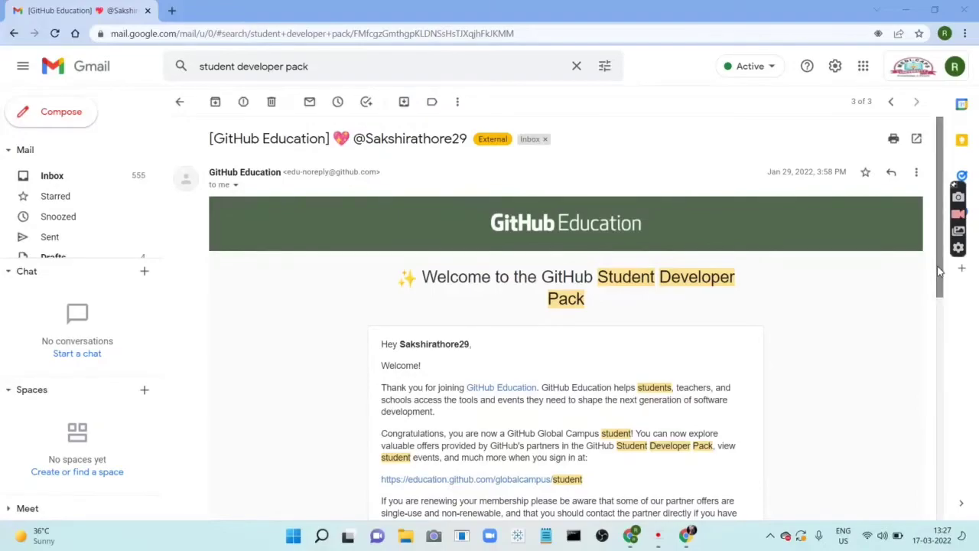
- Scroll the welcome email and open its education.github.com/students link
left_click_drag(938, 270, 955, 323)
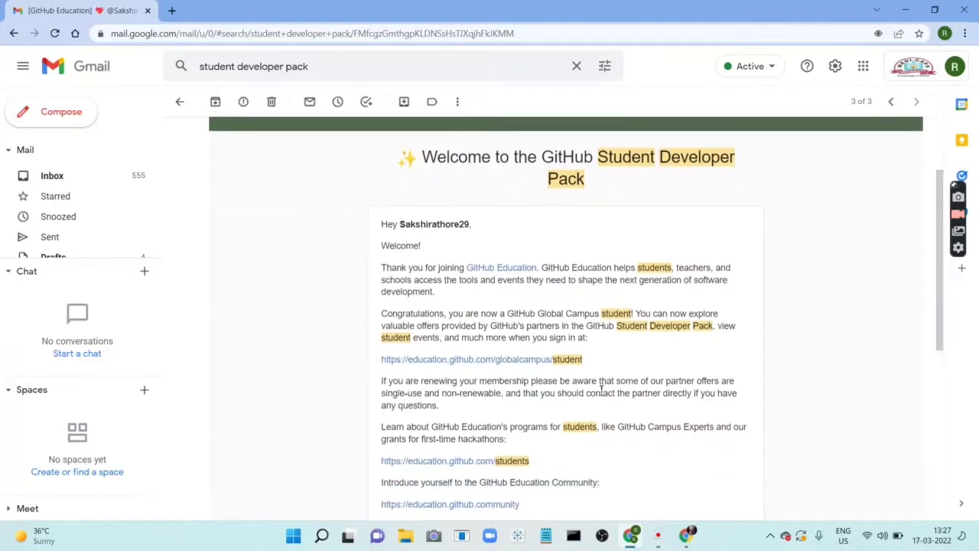
left_click(479, 464)
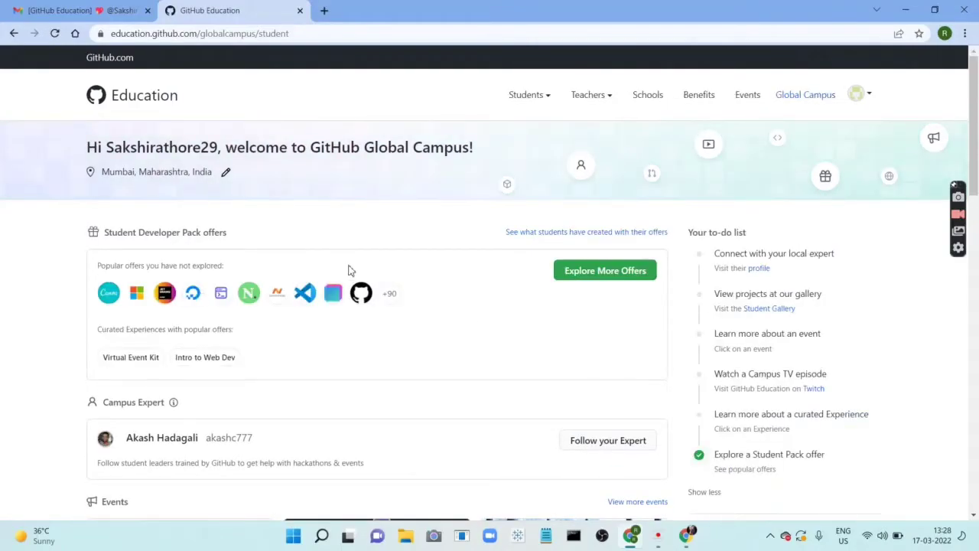
- Explore more pack offers and connect the GitHub account for the DataCamp offer
left_click(580, 279)
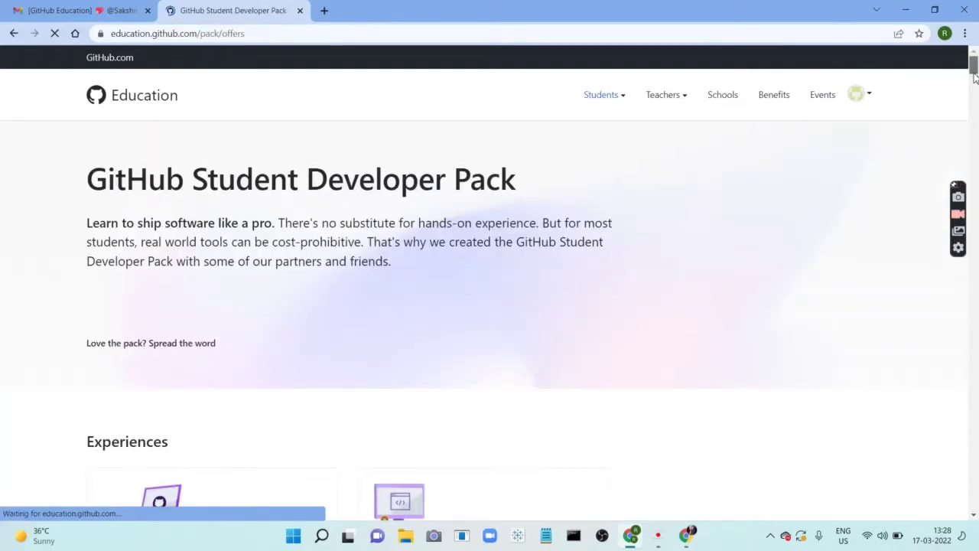
left_click_drag(974, 70, 974, 80)
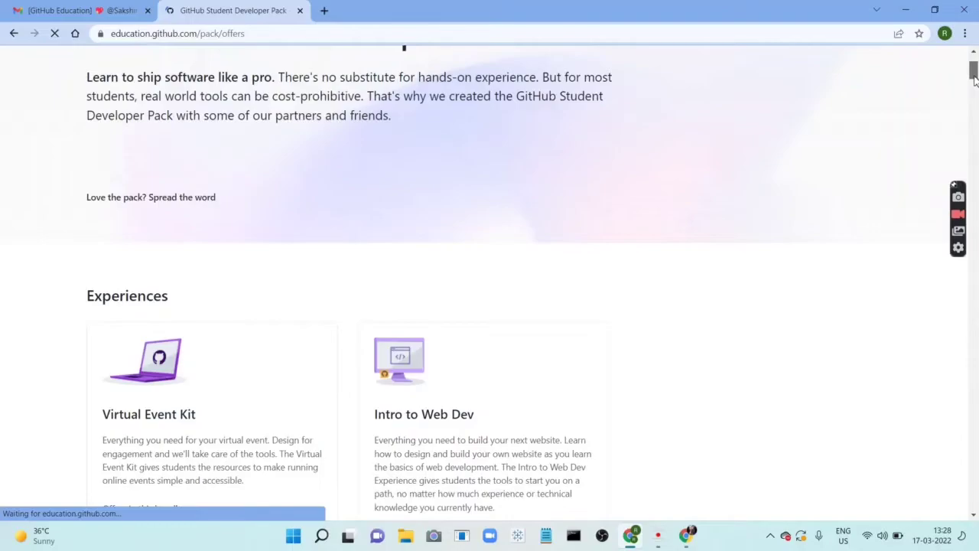
left_click_drag(974, 79, 974, 155)
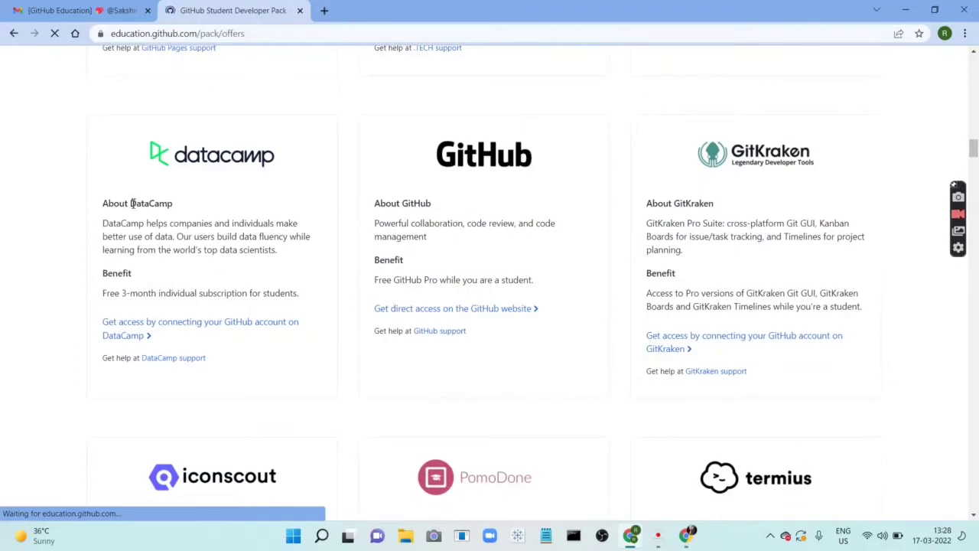
left_click(176, 325)
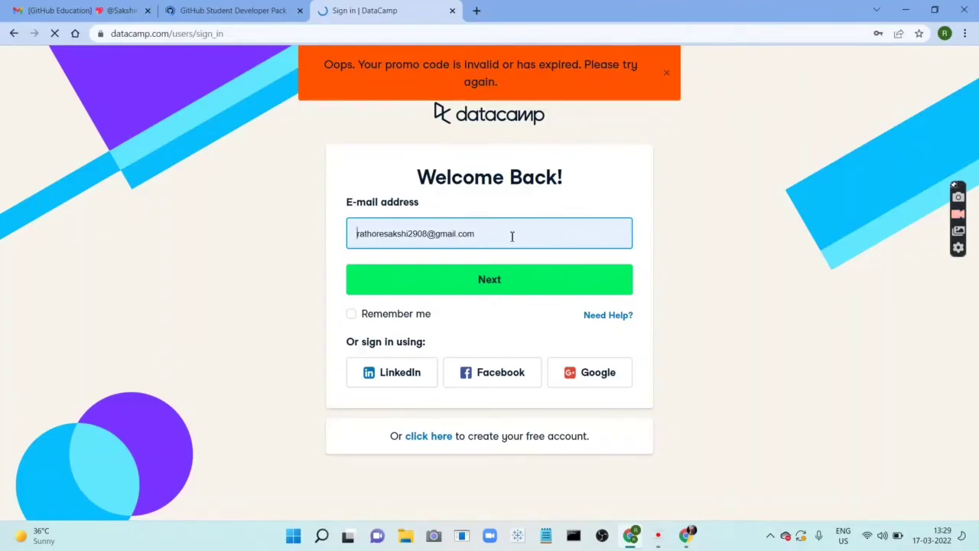
- Continue with the entered e-mail, then sign in to DataCamp with the account password
left_click(496, 279)
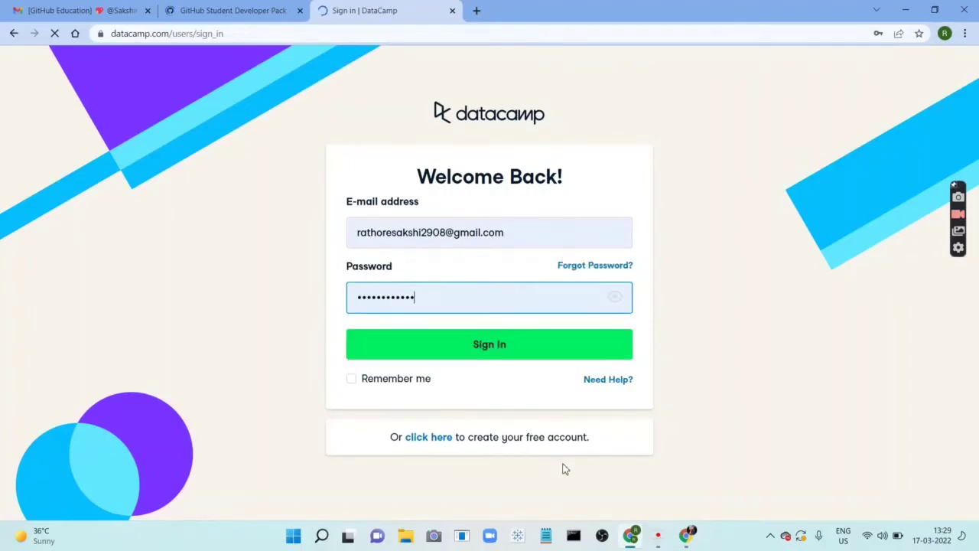
left_click(533, 348)
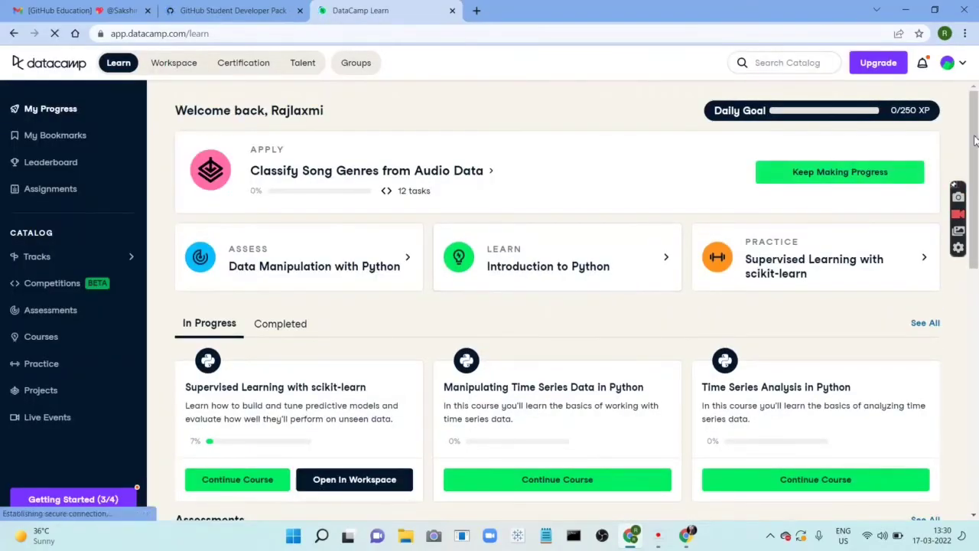
- Open the Courses catalog and view the Introduction to SQL course's four chapters
scroll(974, 139, "down", 5)
scroll(960, 92, "up", 5)
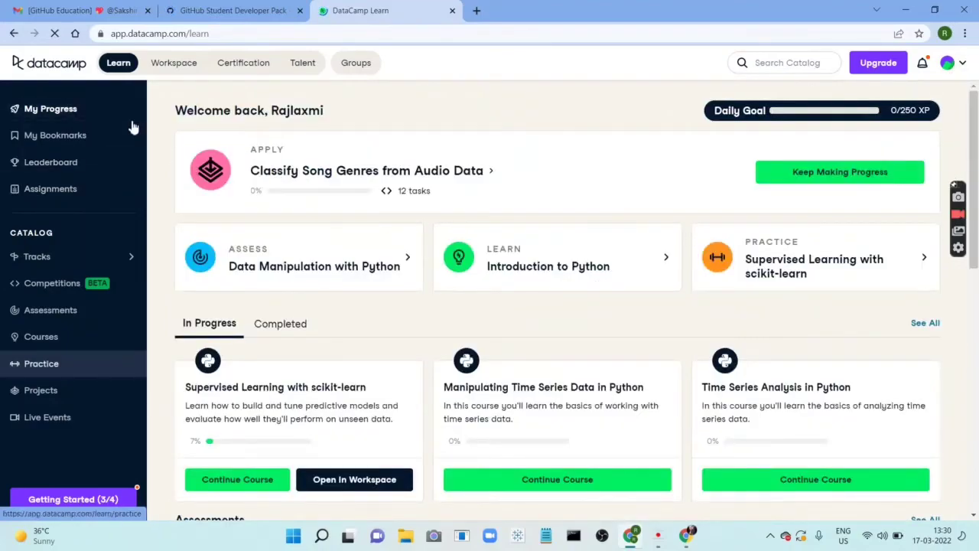
left_click(65, 337)
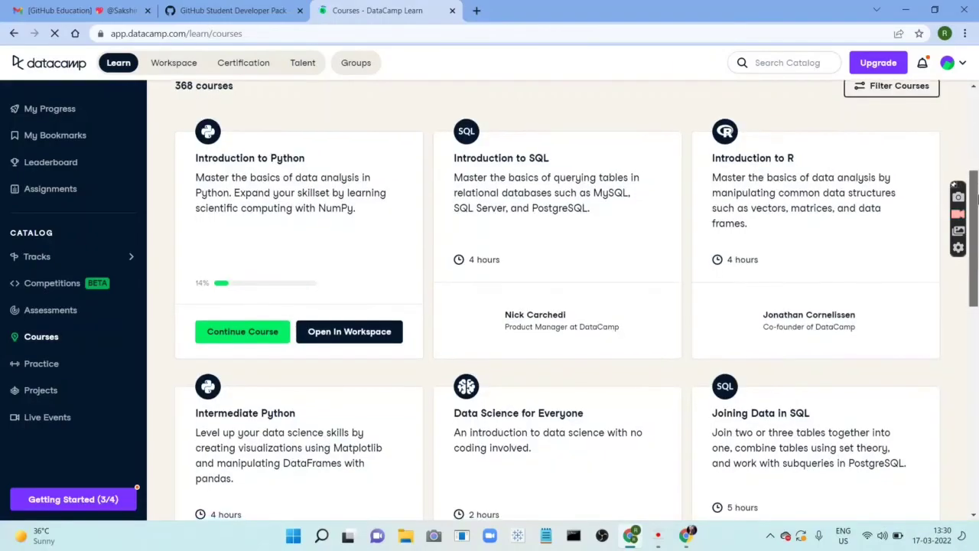
left_click(514, 180)
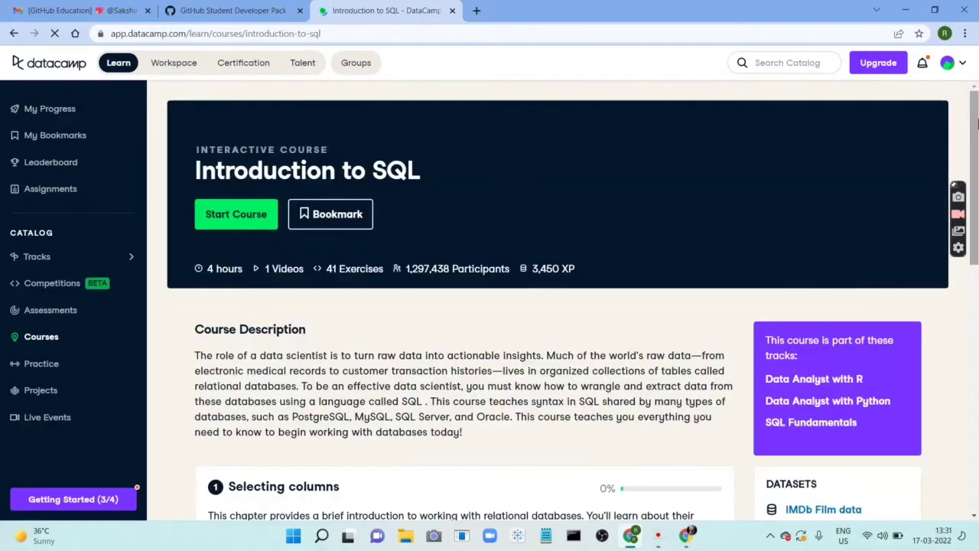
left_click_drag(975, 125, 964, 10)
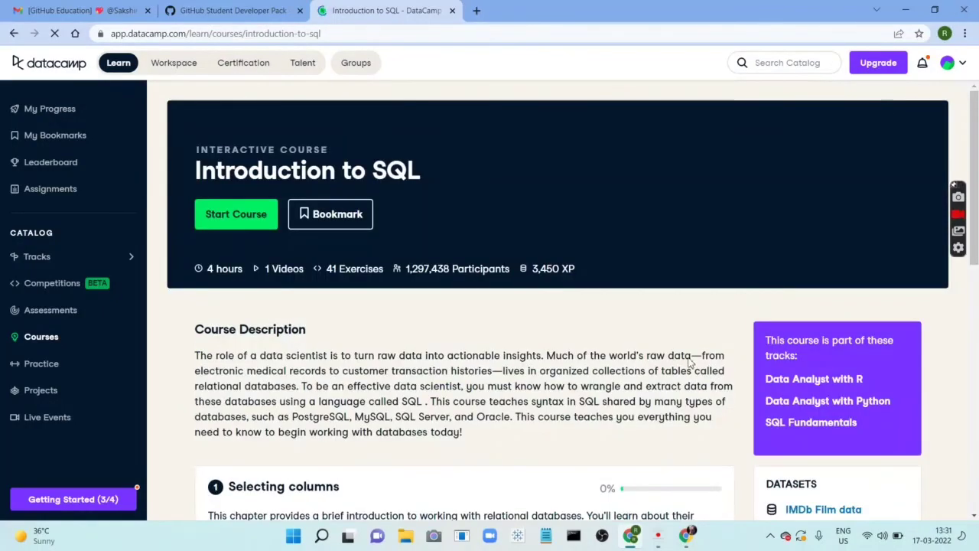